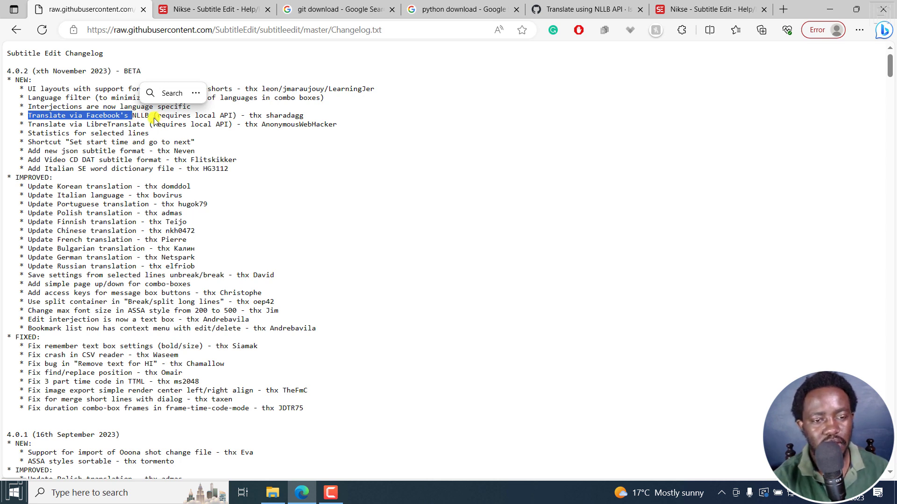
- Review the changelog entries on translating via Facebook's NLLB and via LibreTranslate in the 4.0.2 beta
drag(155, 117, 237, 117)
click(29, 125)
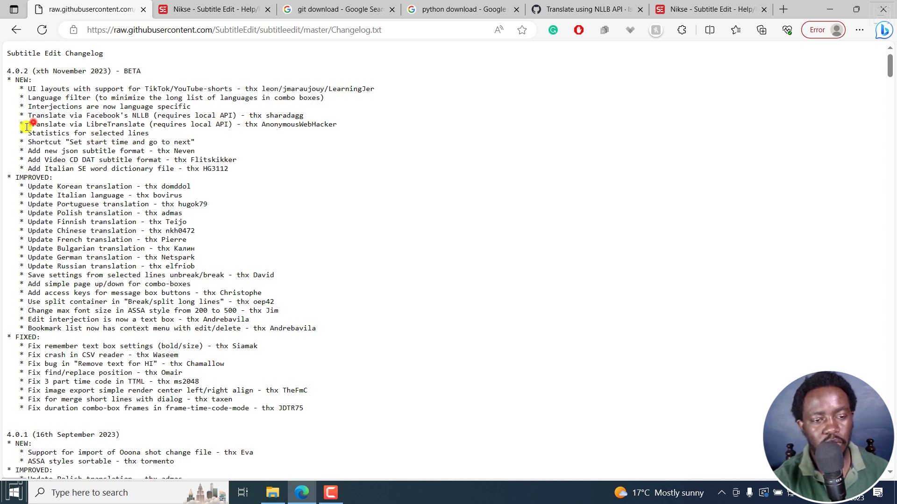
drag(34, 125, 161, 124)
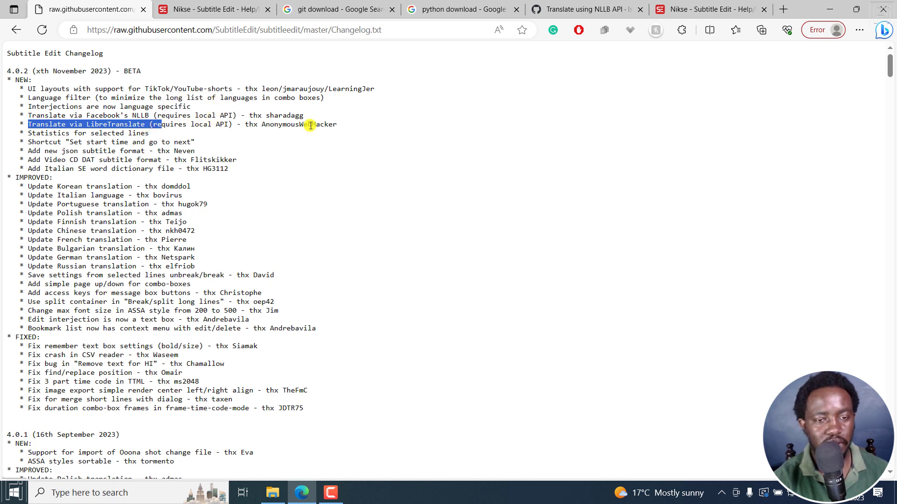
- Open the Subtitle Edit help page on automatic translation and read the section on running Facebook's NLLB
click(221, 4)
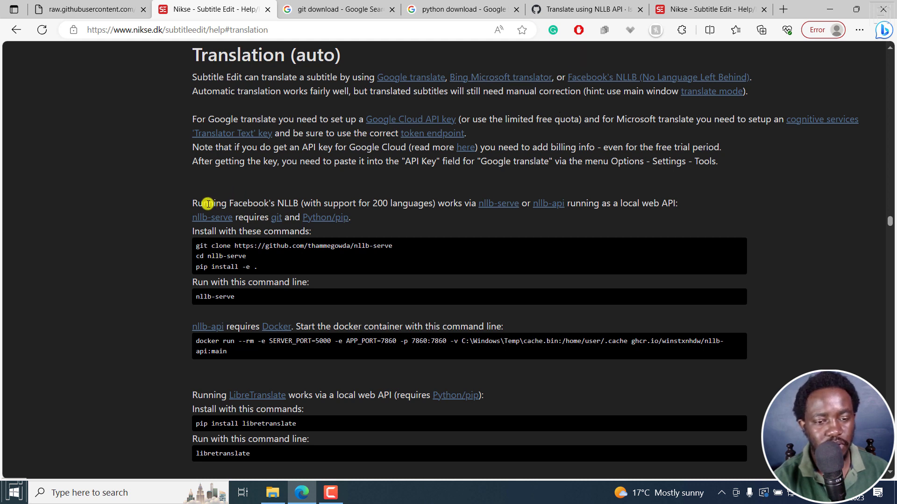
drag(199, 202, 315, 203)
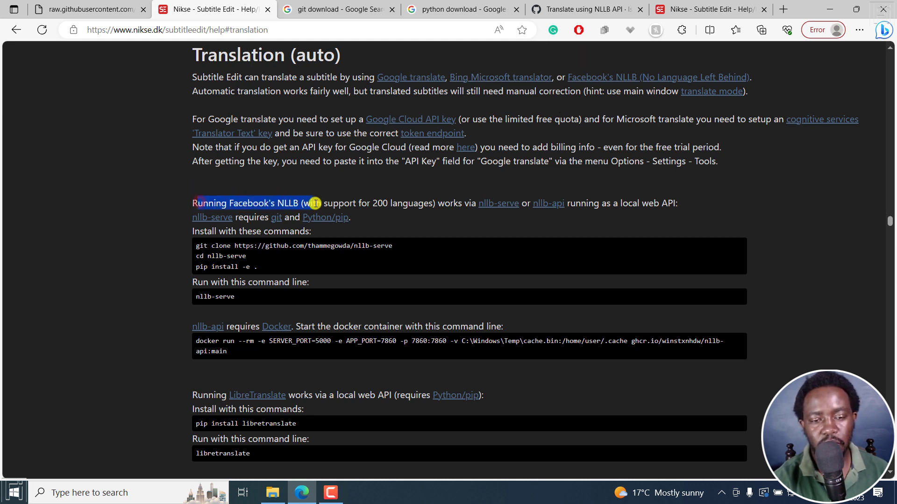
click(353, 206)
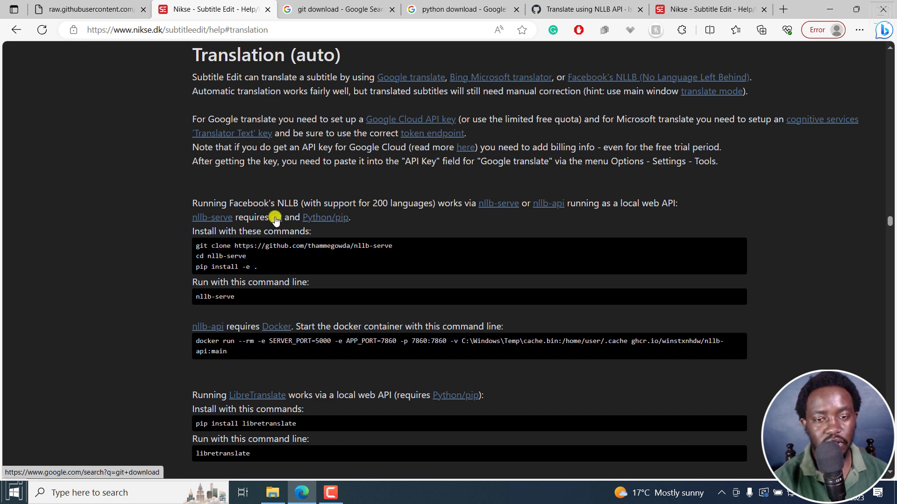
- Open the git requirement link in a new tab, close the duplicate search tabs and view the git download results
right_click(275, 219)
click(342, 226)
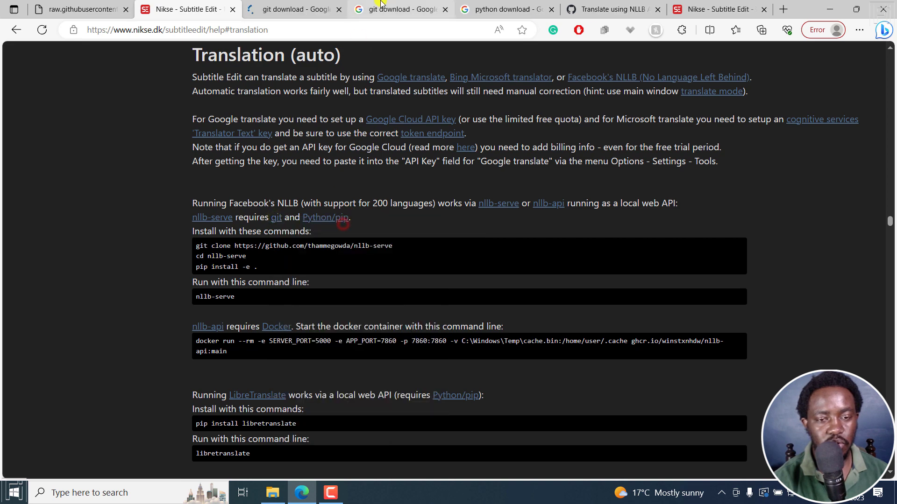
click(444, 11)
click(444, 11)
click(298, 9)
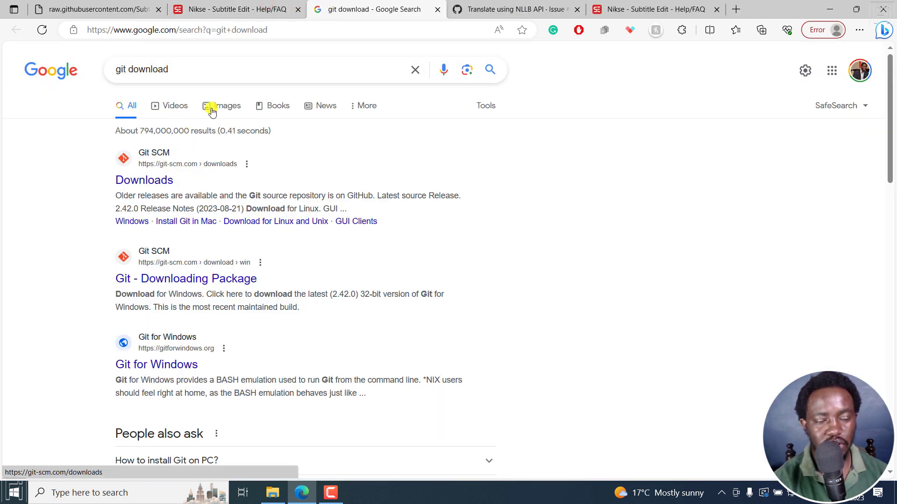
- Open the Python/pip requirement link in a new tab, view its download results, and close both search tabs
click(237, 2)
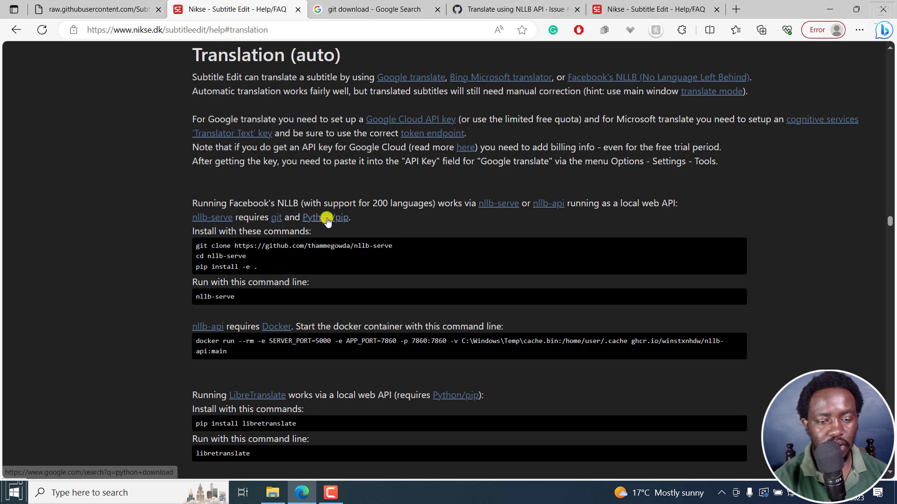
right_click(326, 217)
click(379, 229)
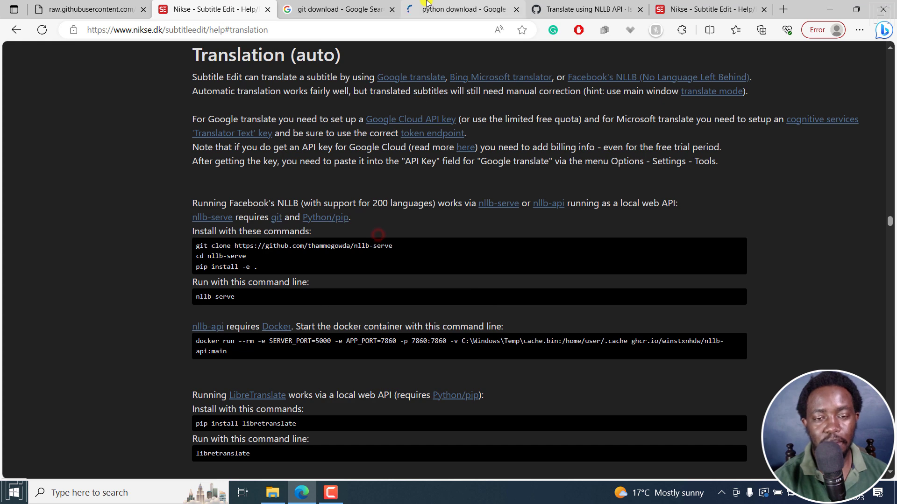
click(426, 3)
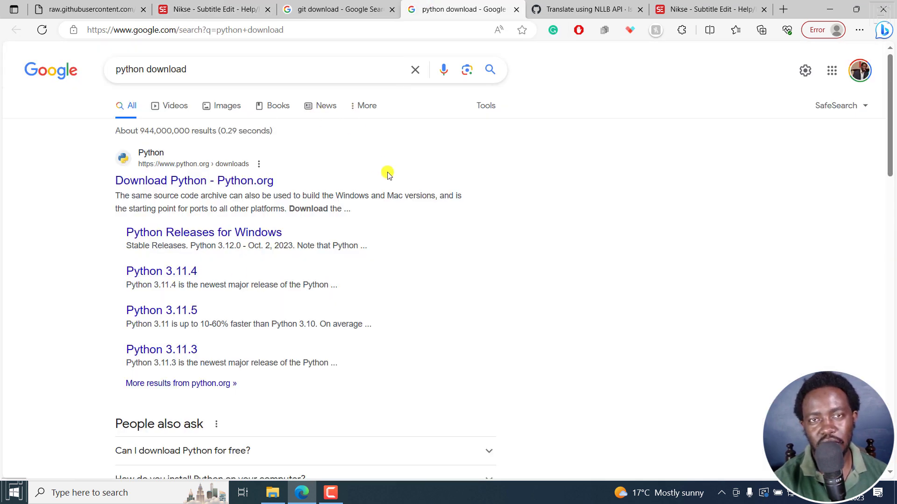
click(392, 10)
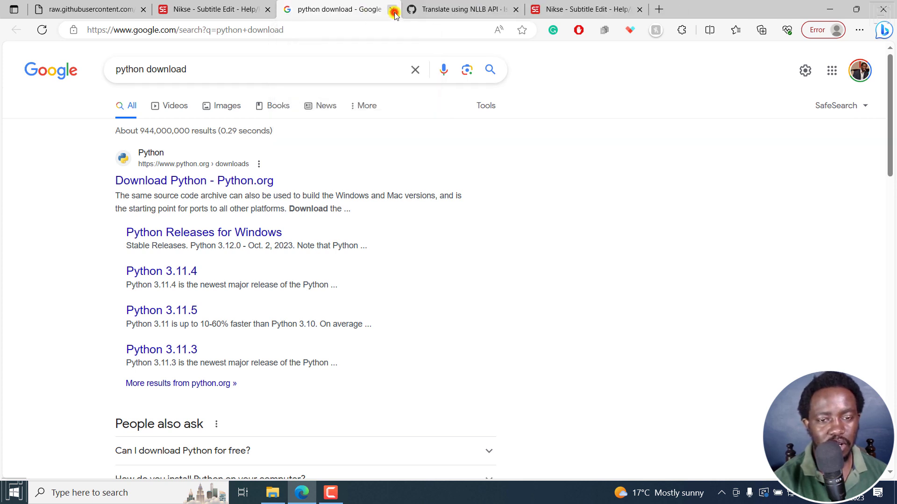
click(394, 10)
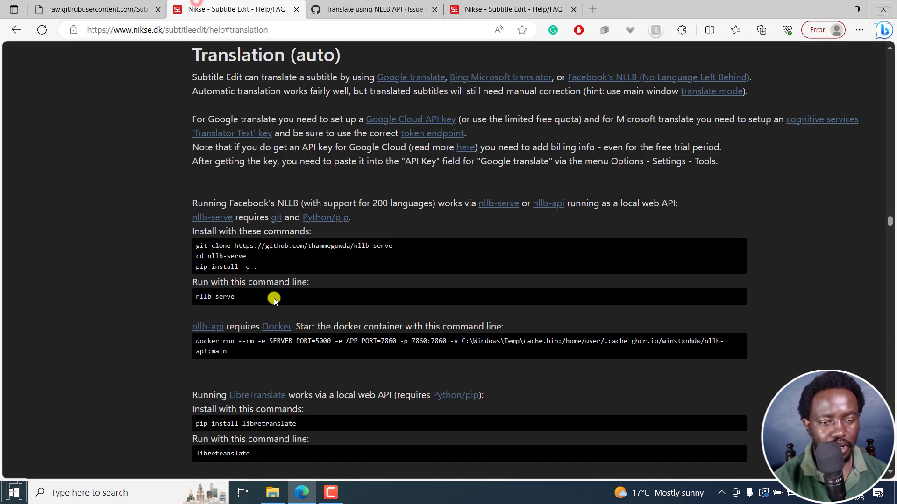
- Copy the three nllb-serve install commands from the help page and run them in a new Command Prompt window
mouse_move(197, 248)
mouse_down()
mouse_move(226, 245)
mouse_move(271, 265)
mouse_up()
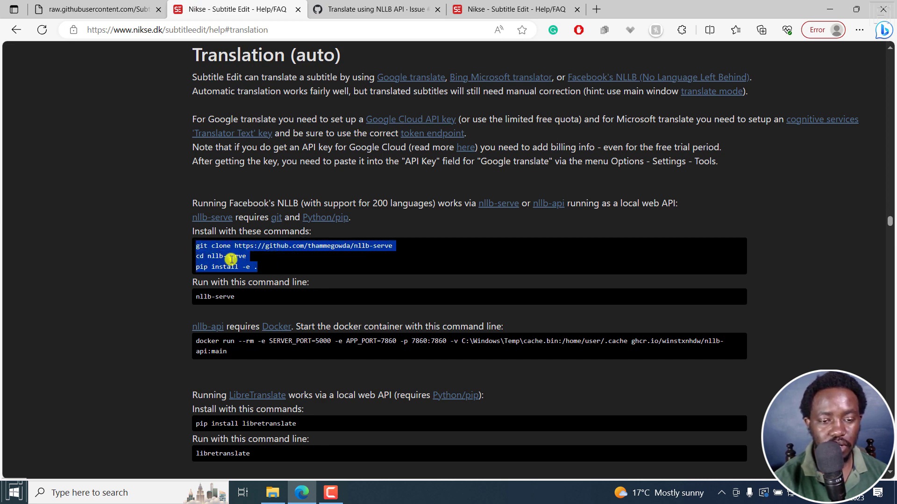
right_click(232, 260)
click(273, 32)
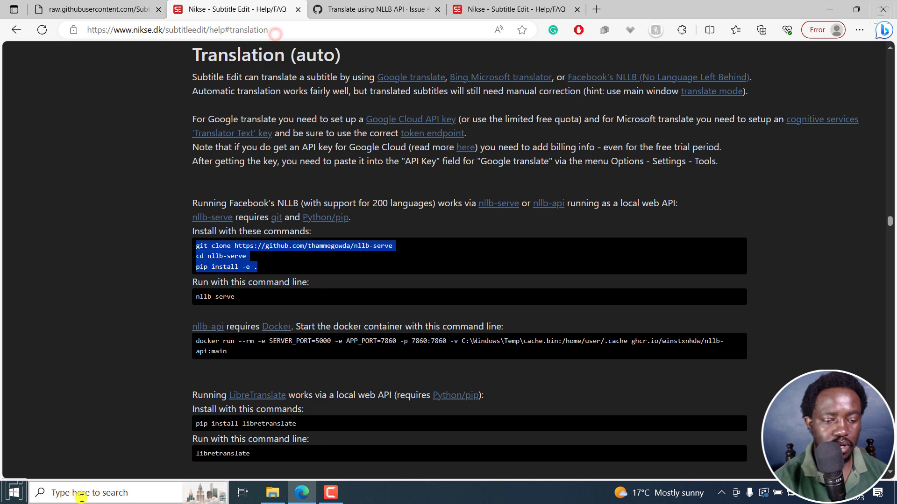
click(81, 499)
text(co)
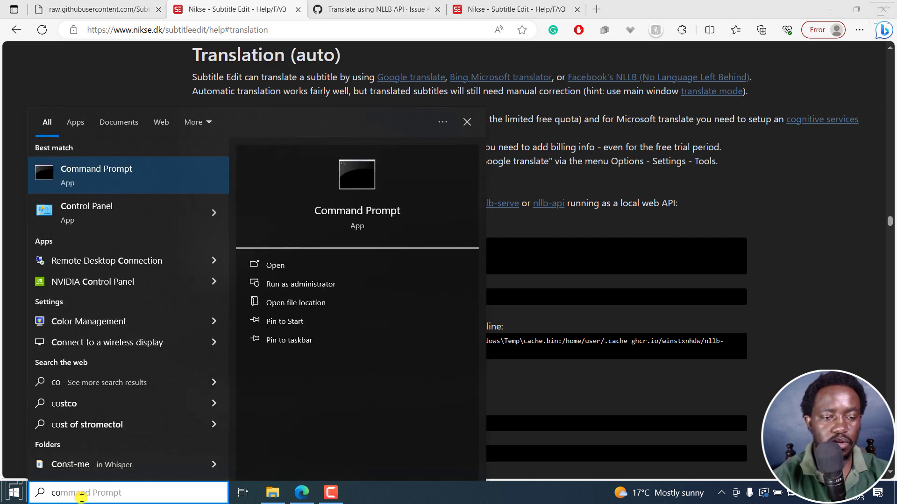
key(Return)
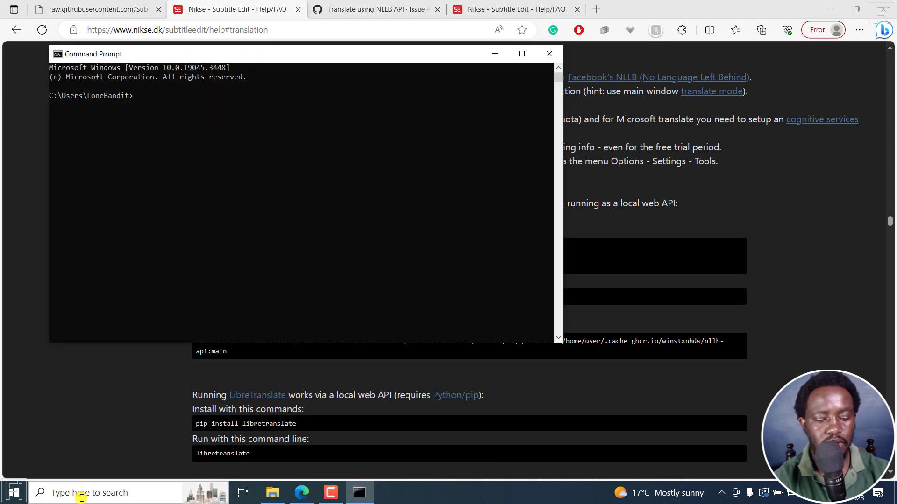
key(ctrl+v)
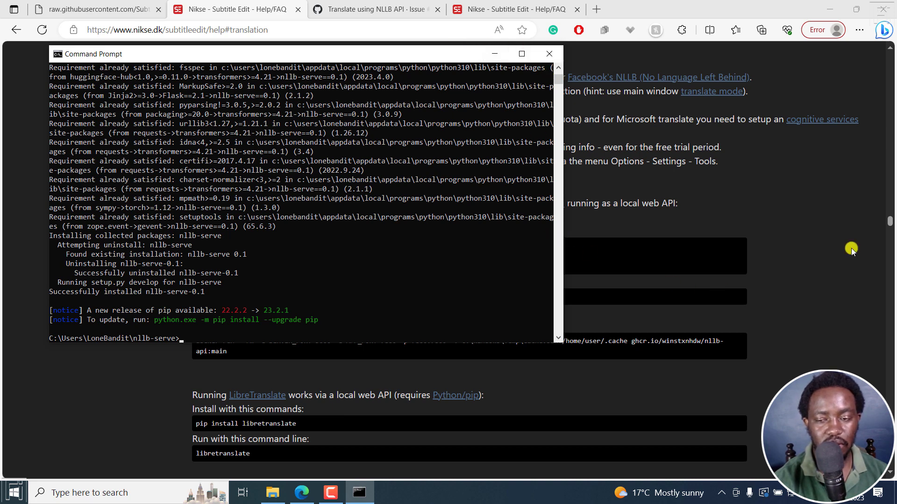
- Copy the nllb-serve run command from the help page and execute it in the open Command Prompt
click(835, 249)
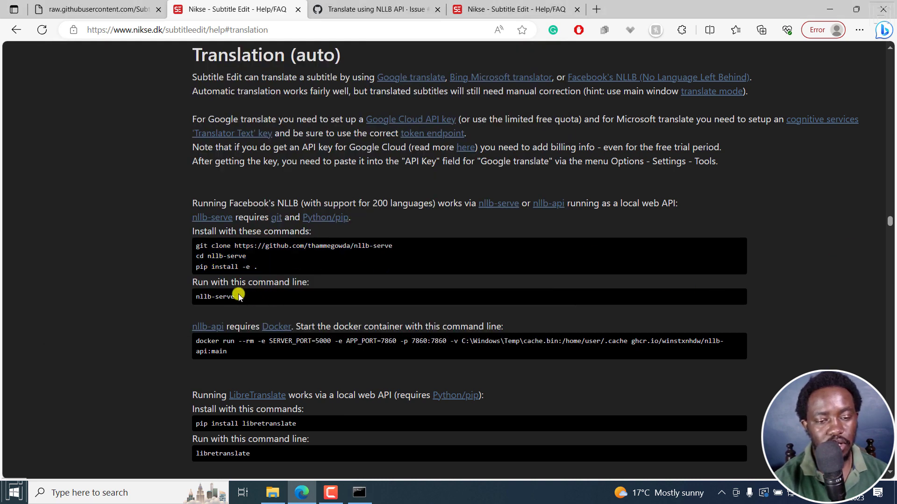
drag(247, 302, 203, 300)
right_click(204, 299)
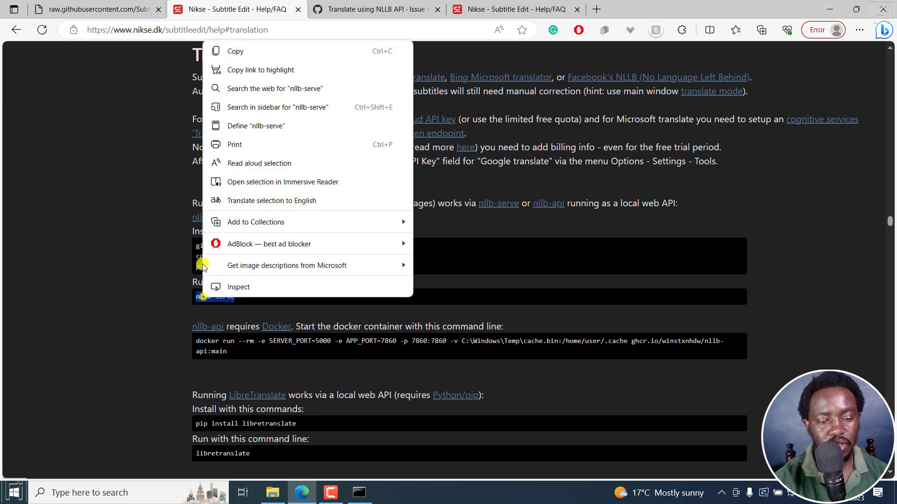
click(238, 53)
click(371, 498)
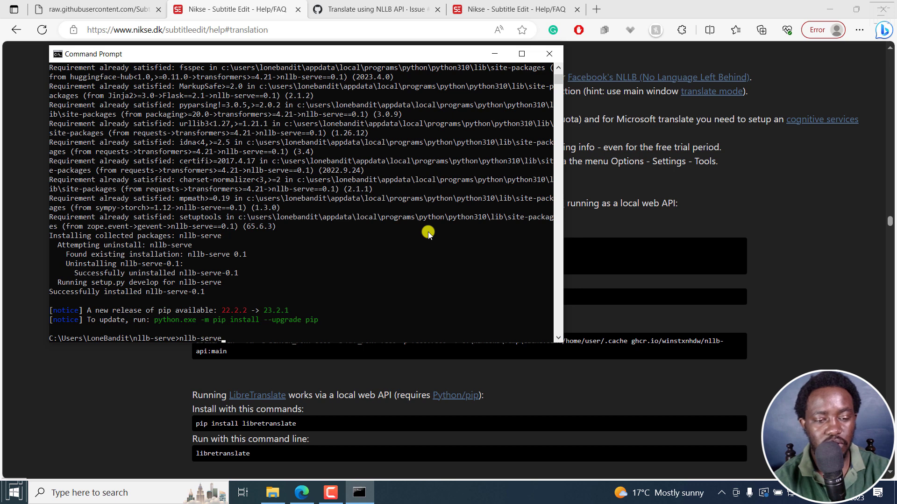
key(Return)
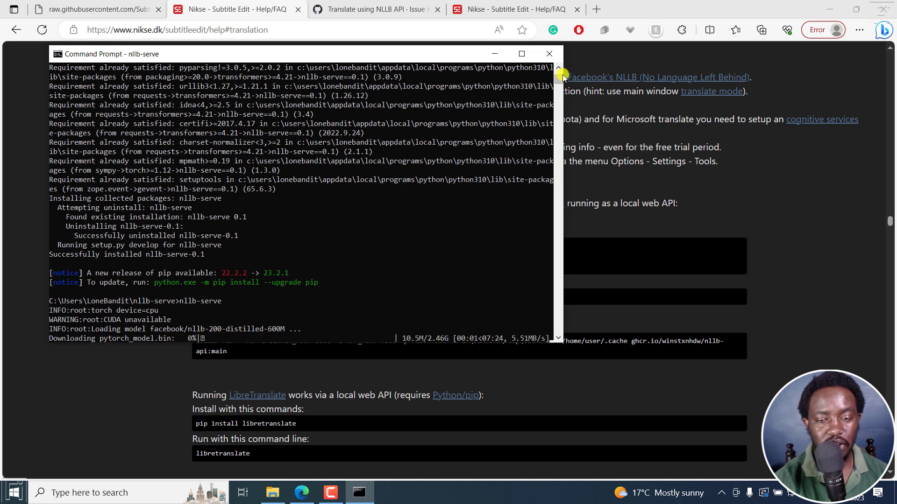
- Check the model download progress in the nllb-serve output and close that Command Prompt window
click(559, 338)
click(559, 338)
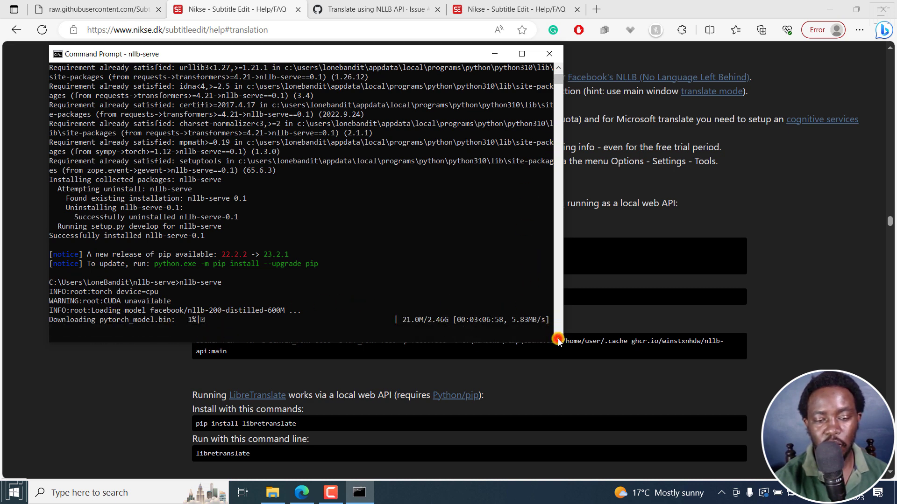
click(559, 339)
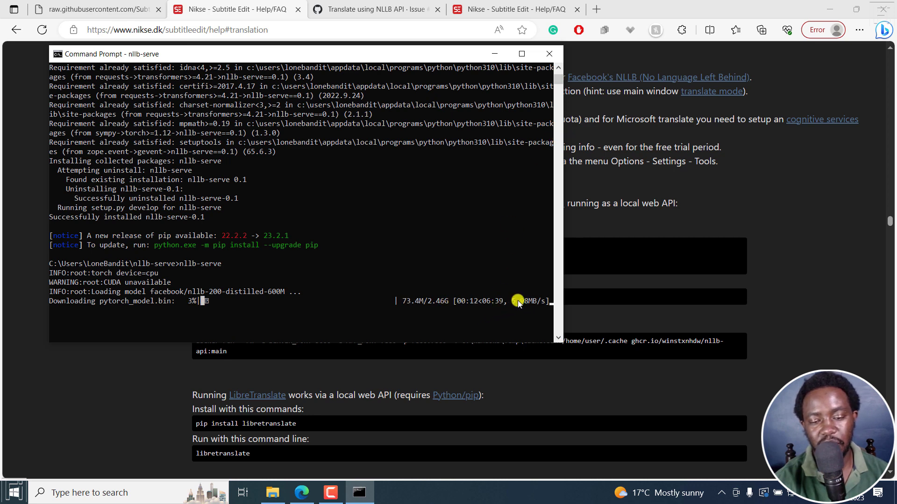
click(547, 55)
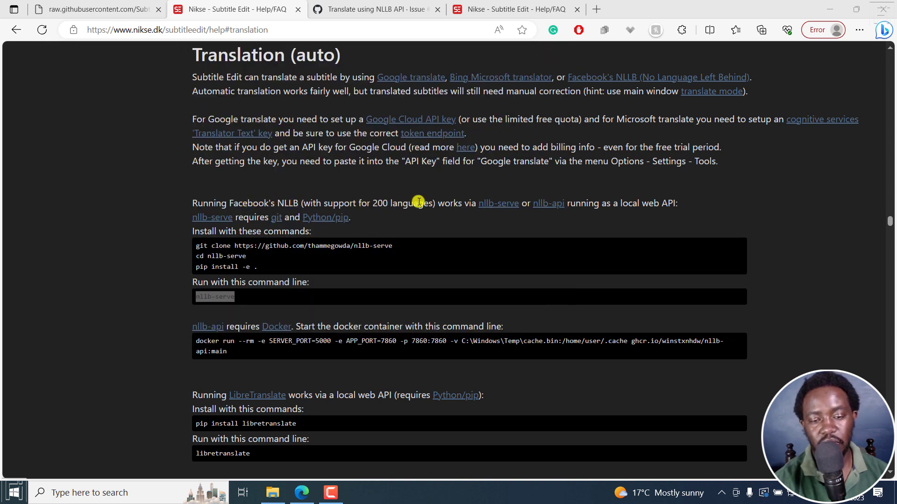
- Copy the command "pip install libretranslate" from the LibreTranslate section of the help page
click(262, 253)
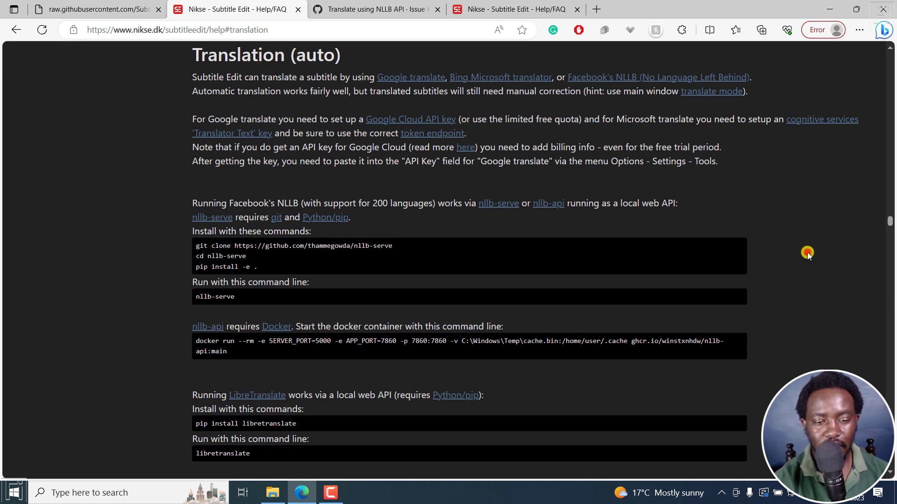
scroll(807, 252, down, 3)
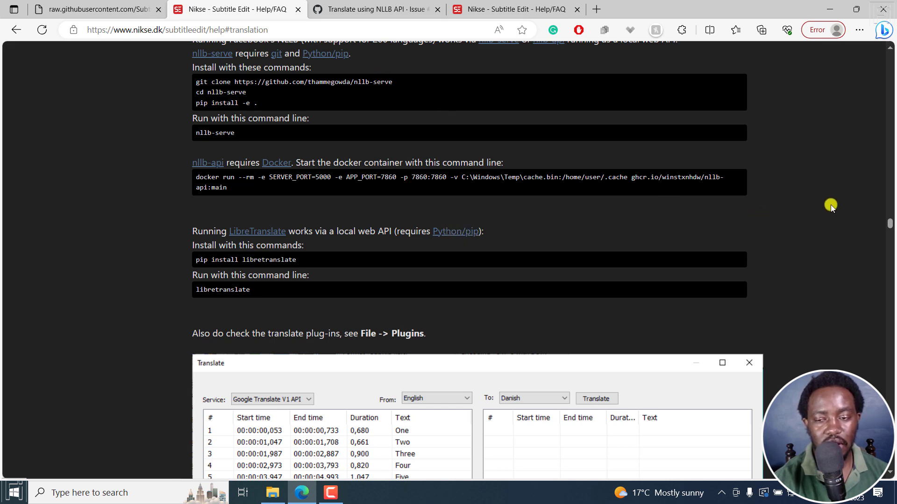
scroll(831, 205, up, 2)
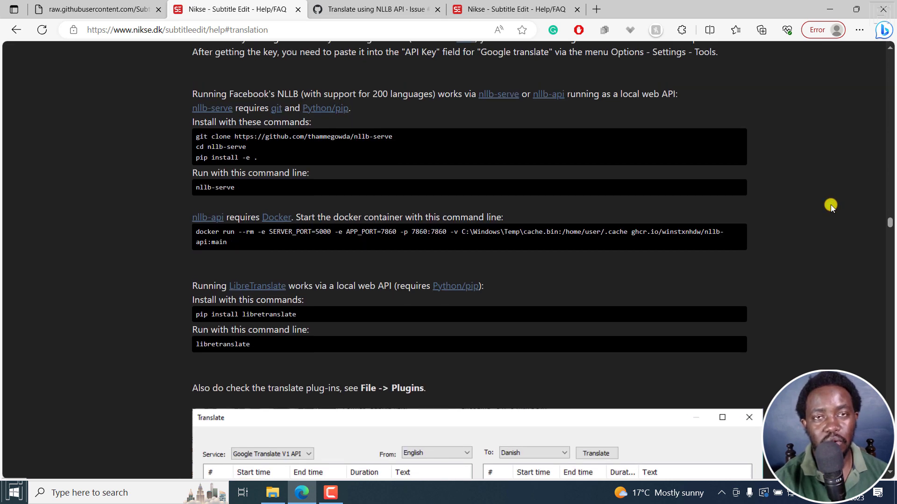
scroll(831, 205, up, 1)
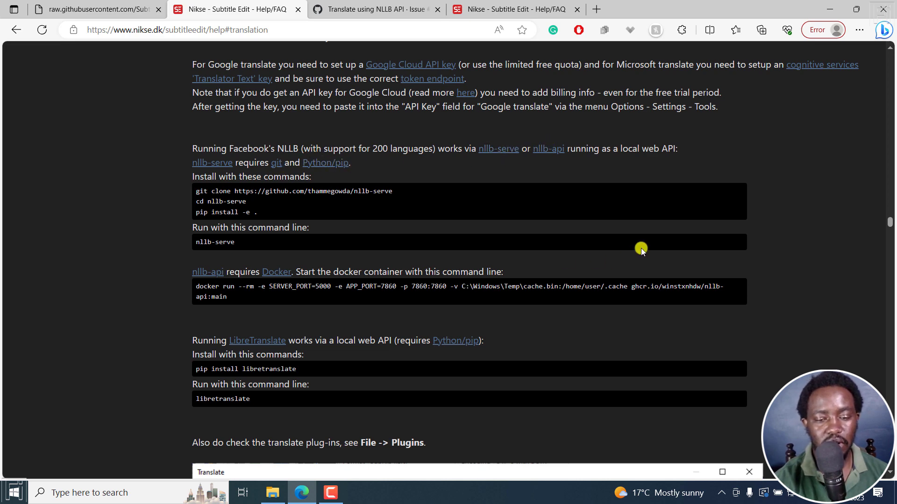
scroll(641, 249, down, 1)
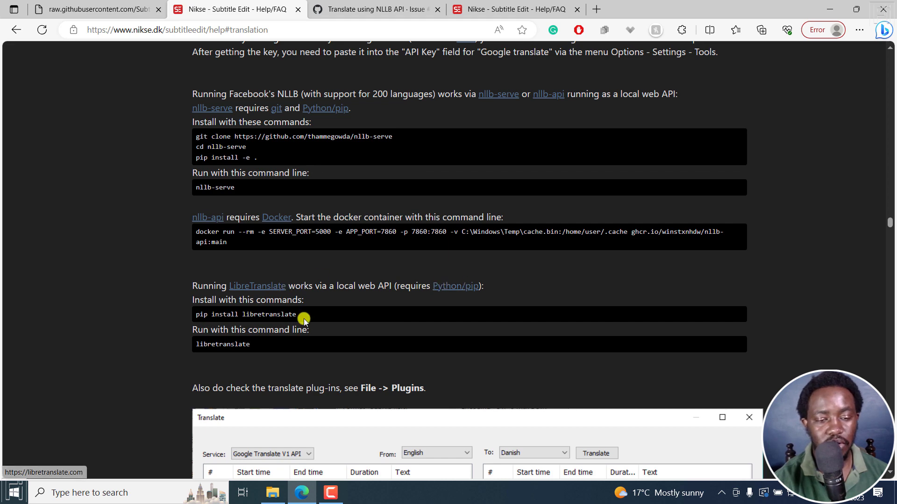
drag(303, 317, 196, 315)
right_click(211, 319)
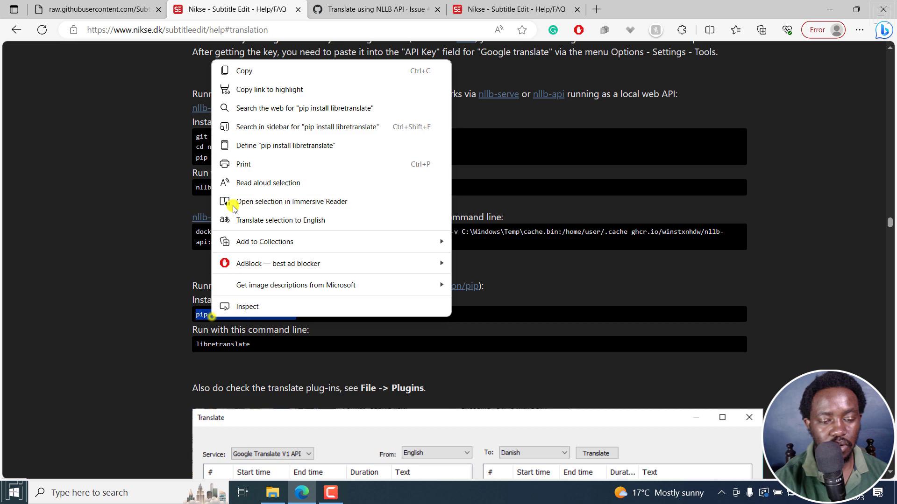
click(256, 75)
- Open a new Command Prompt window and run "pip install libretranslate" in it
click(97, 493)
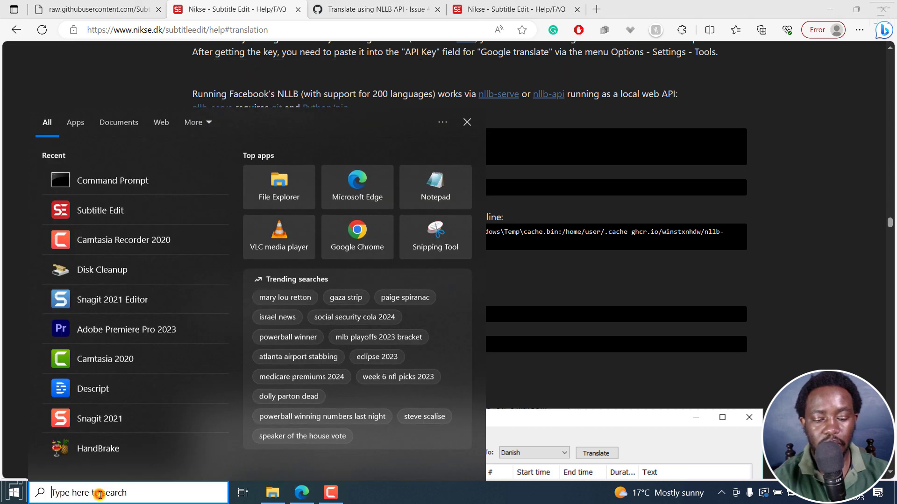
text(com)
key(Return)
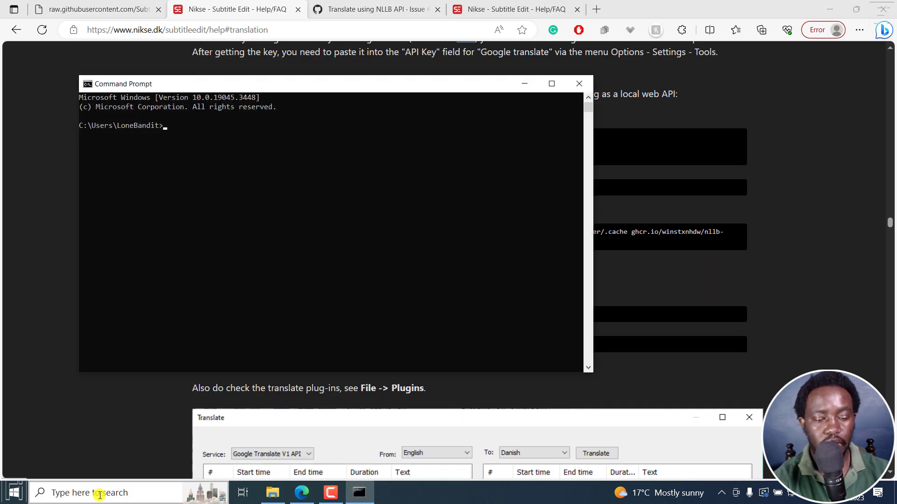
key(ctrl+v)
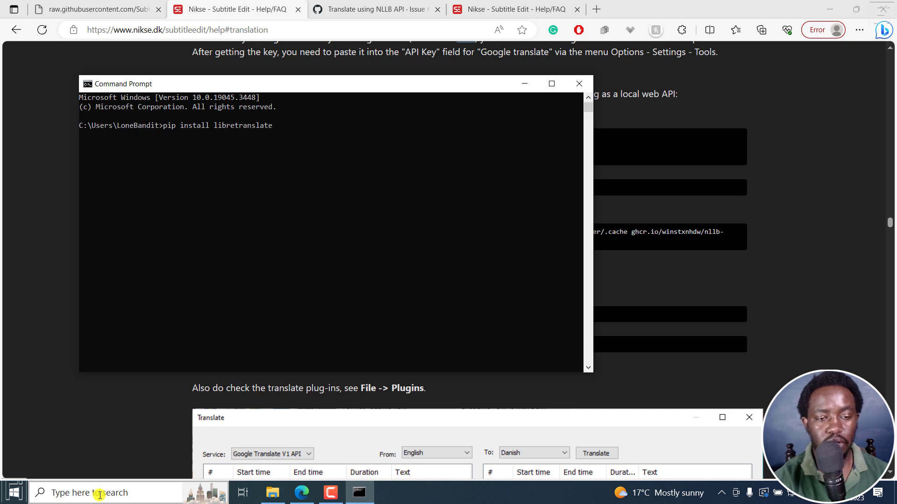
key(Return)
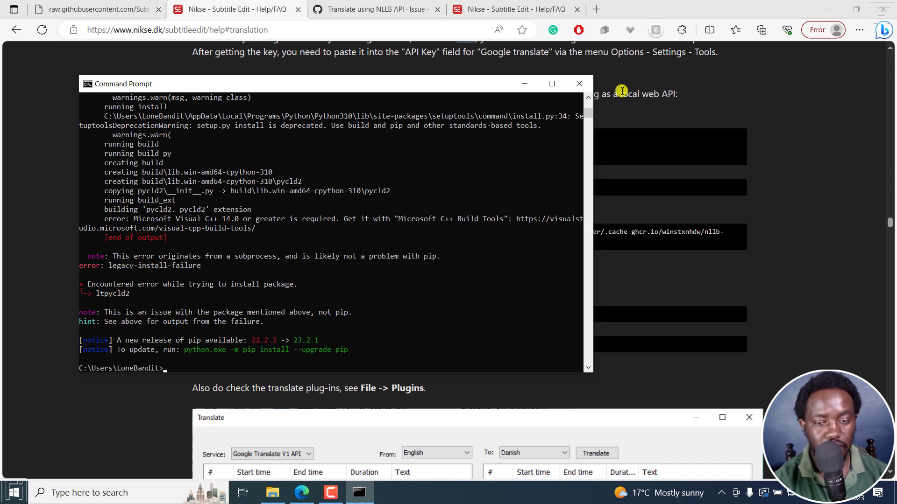
- Examine the output of the libretranslate installation in the Command Prompt
click(589, 99)
click(589, 99)
click(589, 99)
click(589, 99)
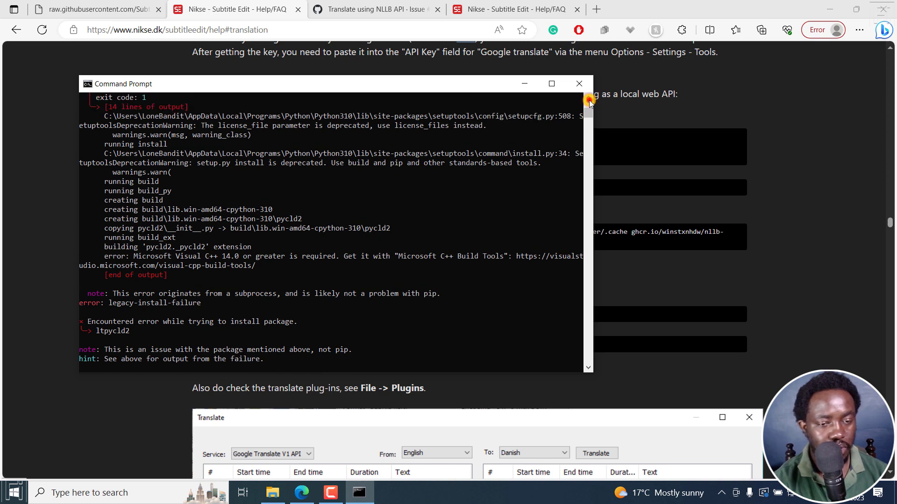
click(589, 99)
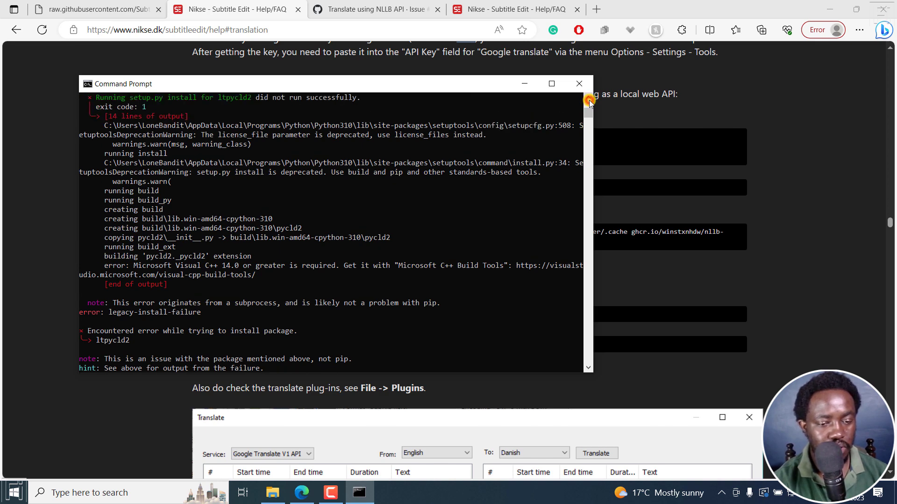
- Try to start LibreTranslate by copying its run command "libretranslate" from the help page into the Command Prompt, and close that window
click(850, 250)
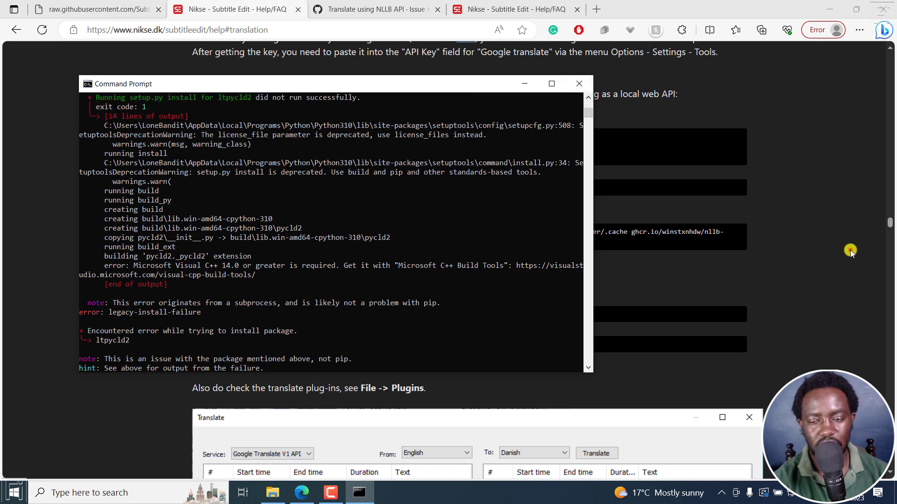
drag(275, 344, 197, 345)
right_click(207, 345)
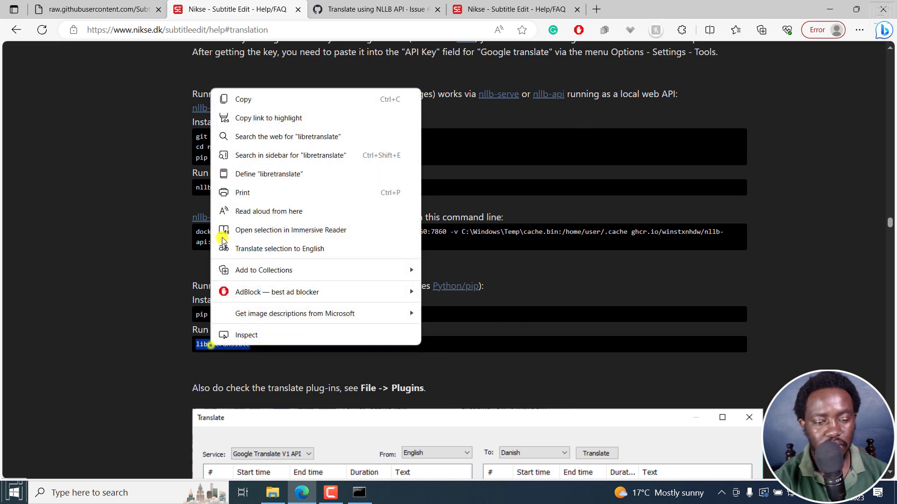
click(256, 98)
click(359, 493)
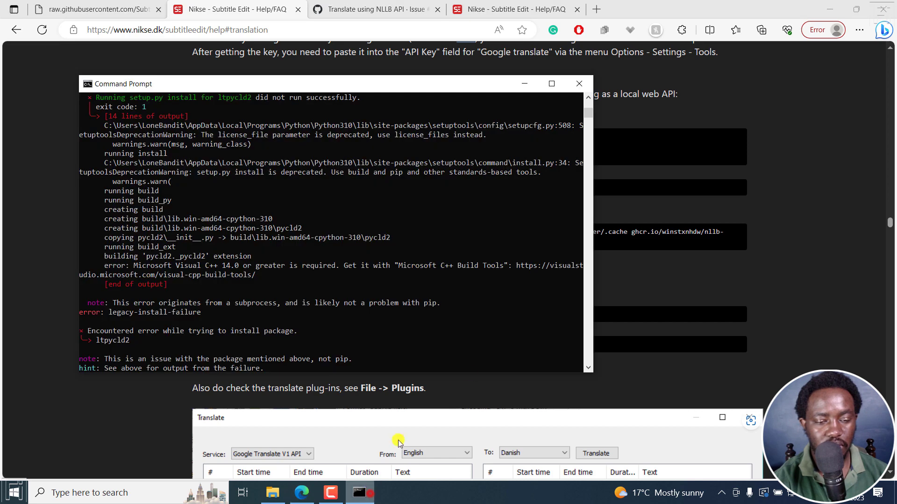
click(587, 363)
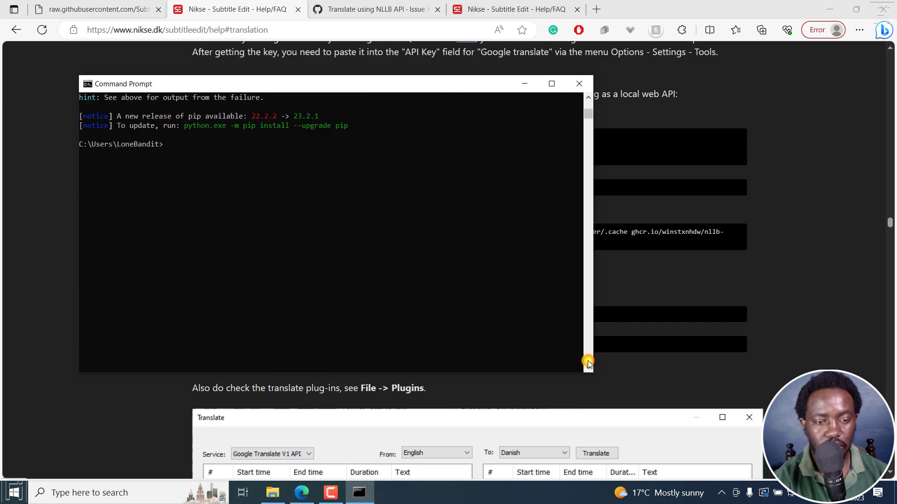
key(ctrl+v)
key(Return)
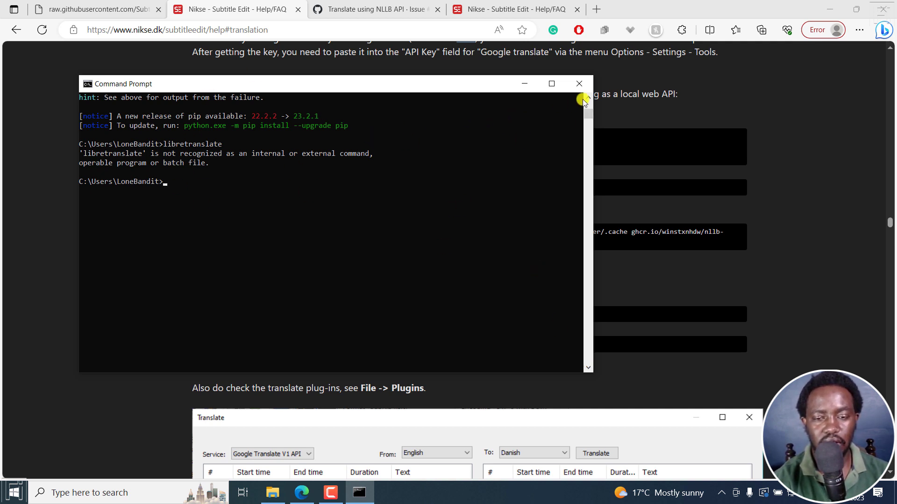
click(579, 84)
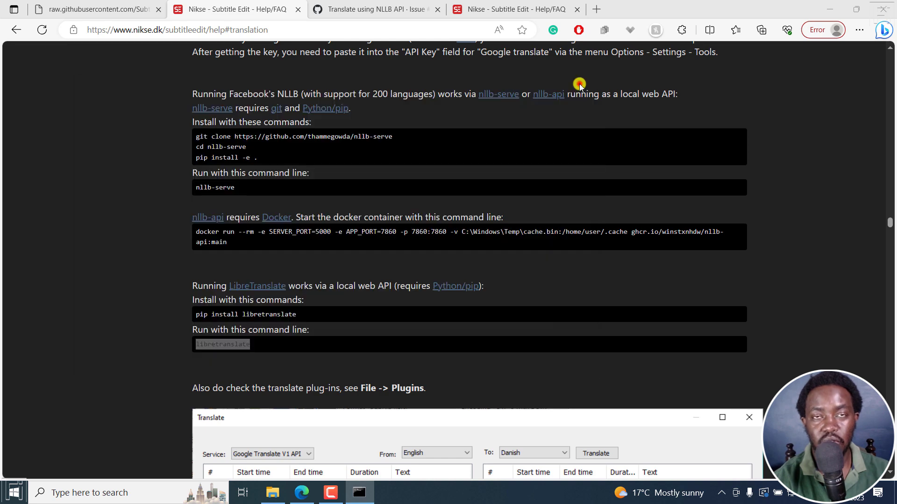
- Launch the SubtitleEdit application from the SubtitleEditBeta (49) folder in File Explorer
click(809, 258)
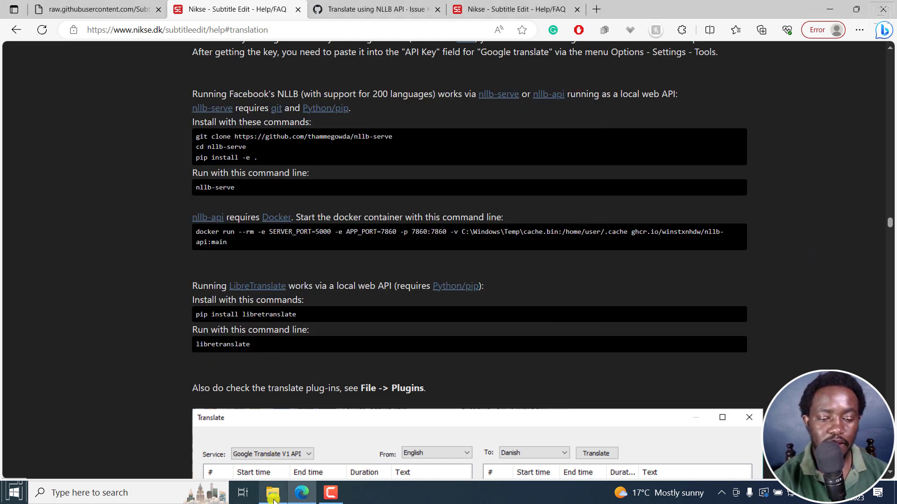
click(272, 493)
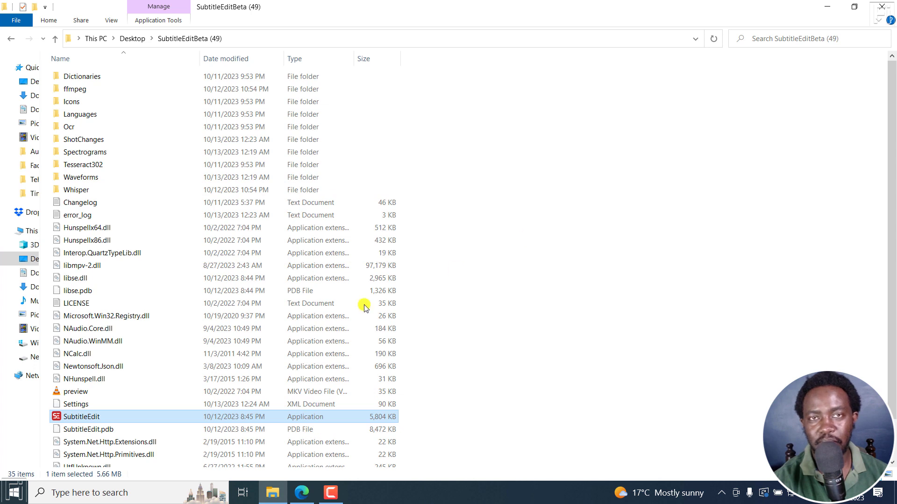
double_click(88, 417)
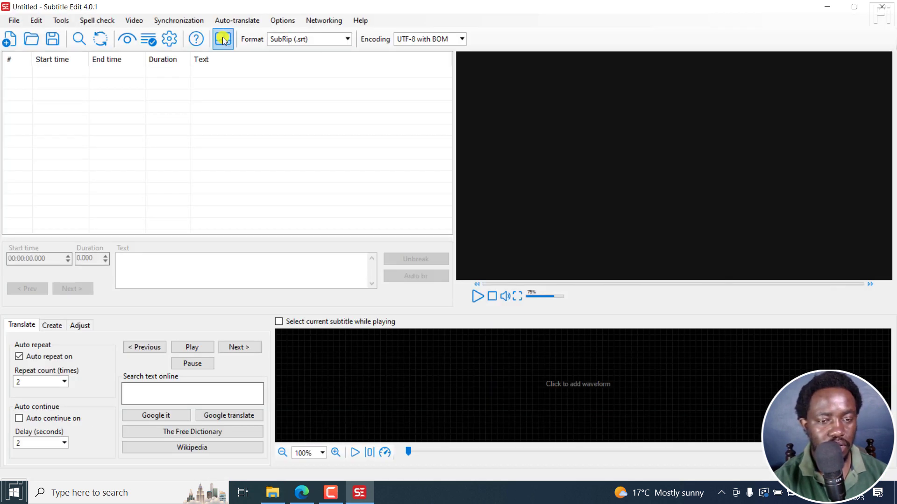
- Open the video file "How to Add Text Behind a Person or Moving Objects in Camtasia"
click(130, 22)
click(143, 40)
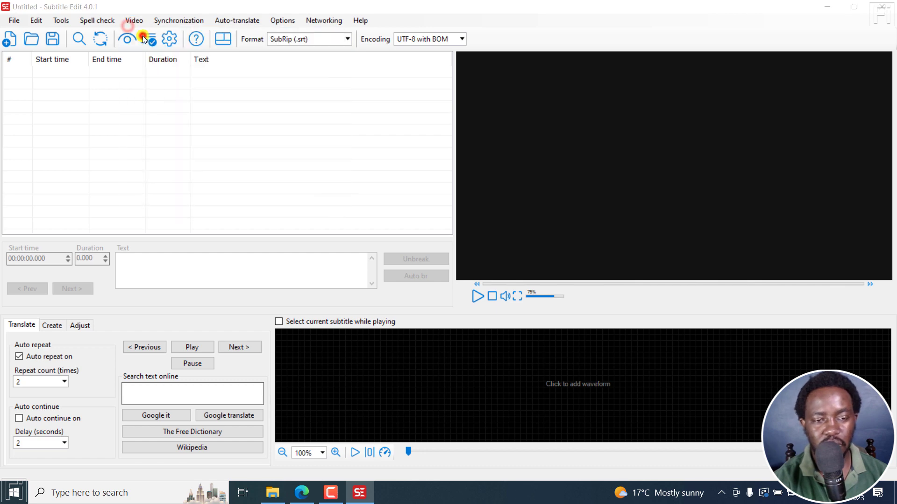
click(88, 125)
click(355, 274)
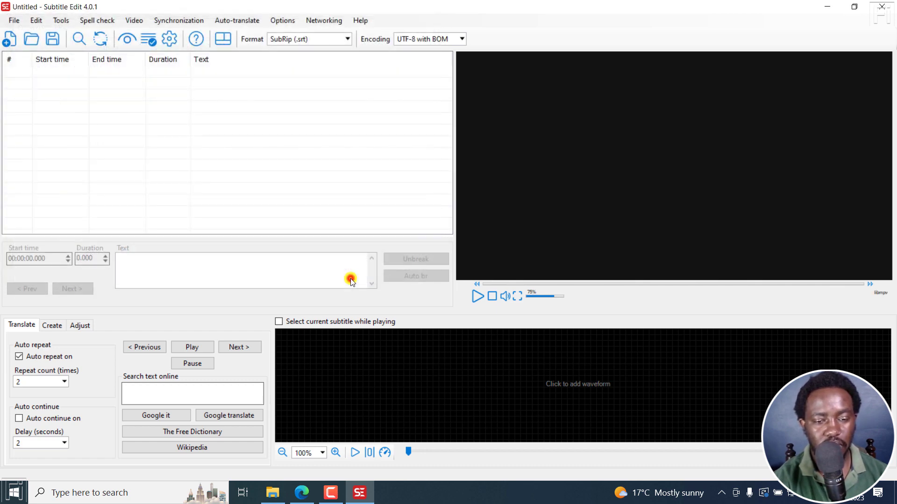
- Generate English subtitles from the video's audio with Whisper, using the Const-me engine and the base (141 MB) model
click(131, 21)
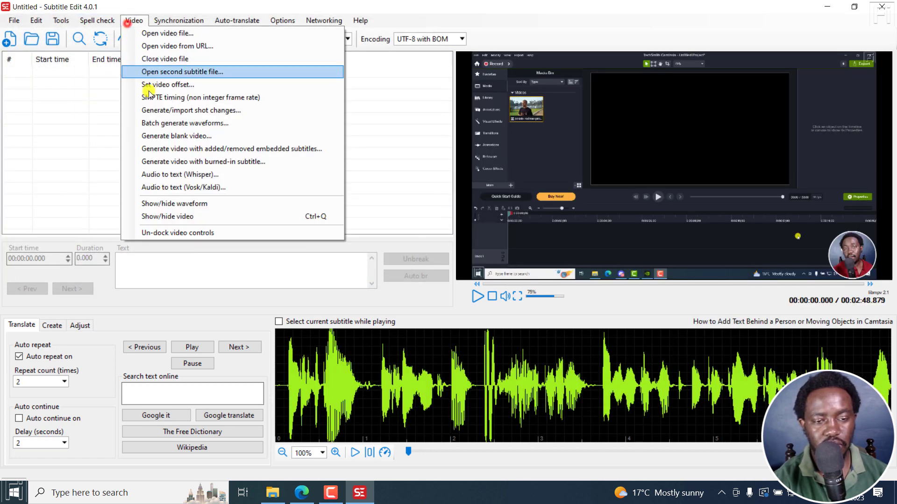
click(180, 175)
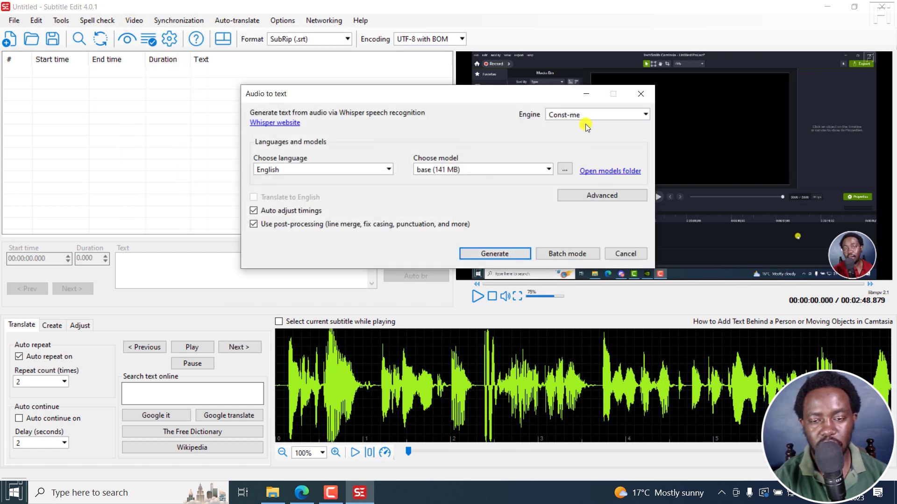
click(496, 254)
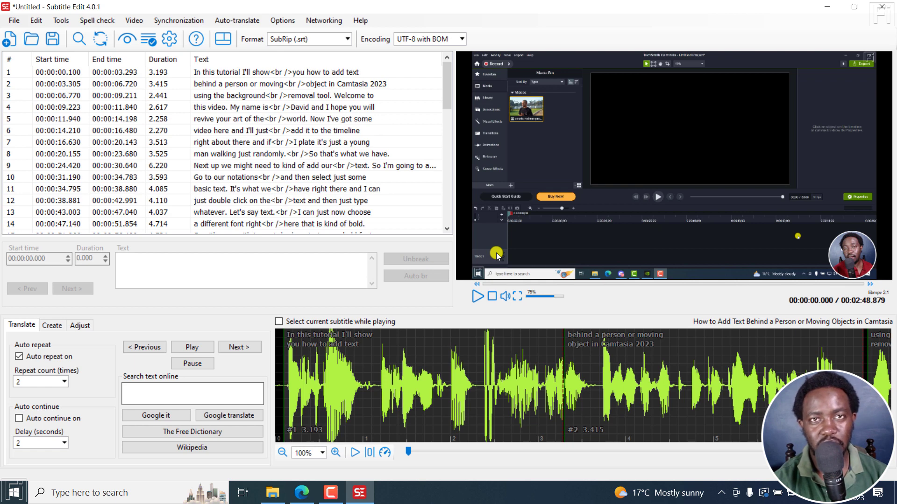
- Try to auto-translate the subtitles from English to Spanish with thammegowda-nllb-serve, and dismiss the message
click(238, 21)
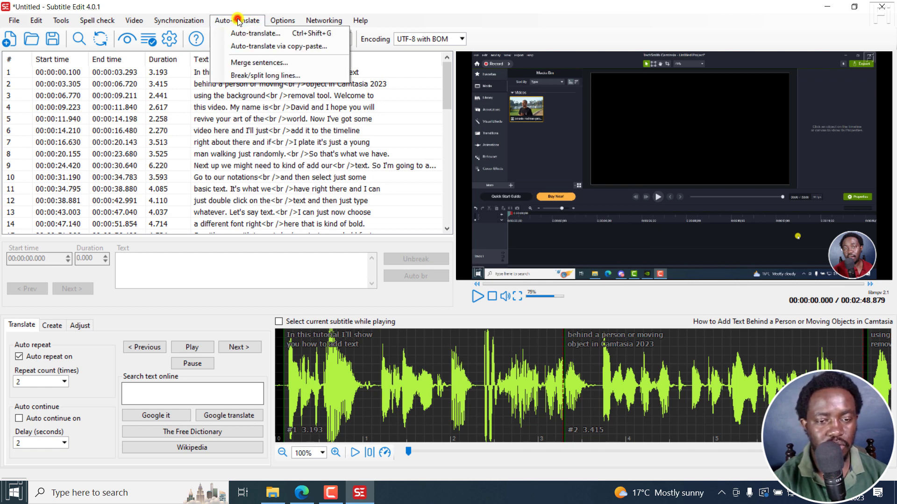
click(270, 36)
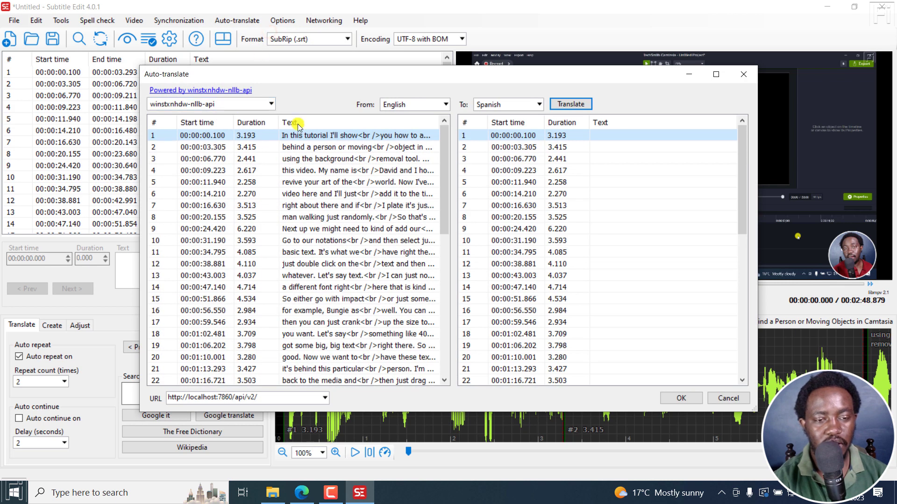
click(273, 104)
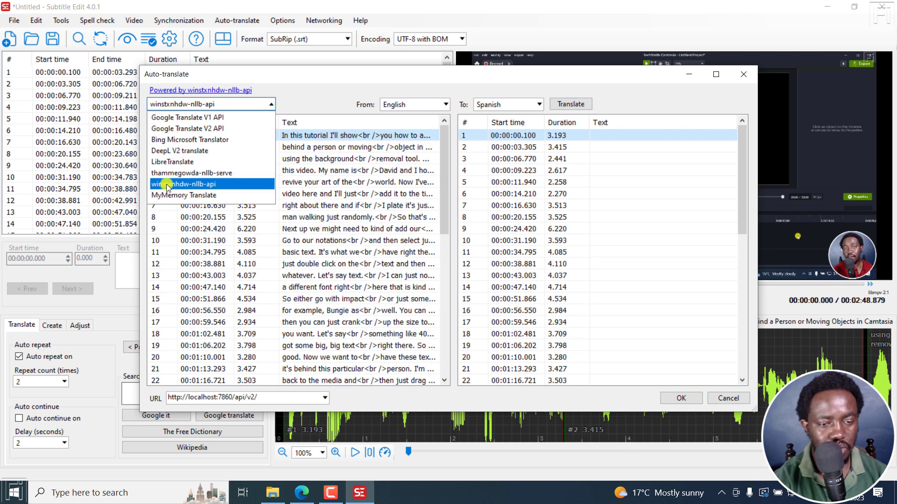
click(174, 173)
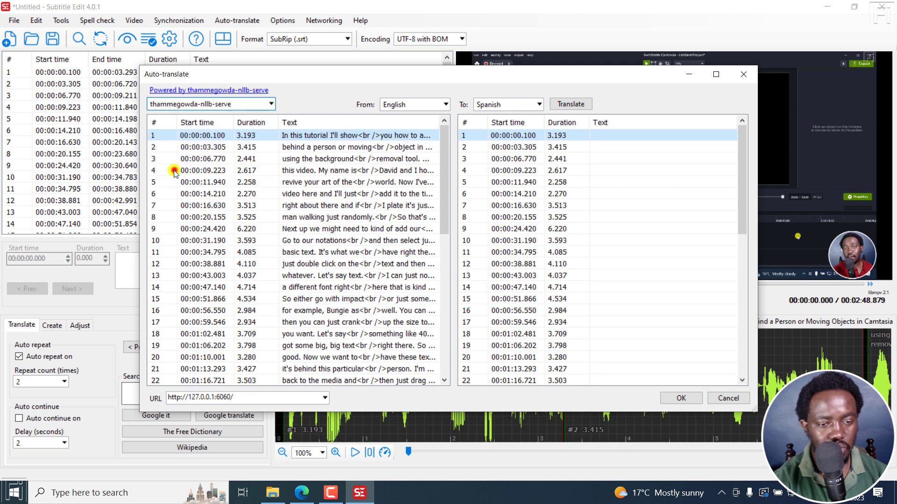
click(568, 105)
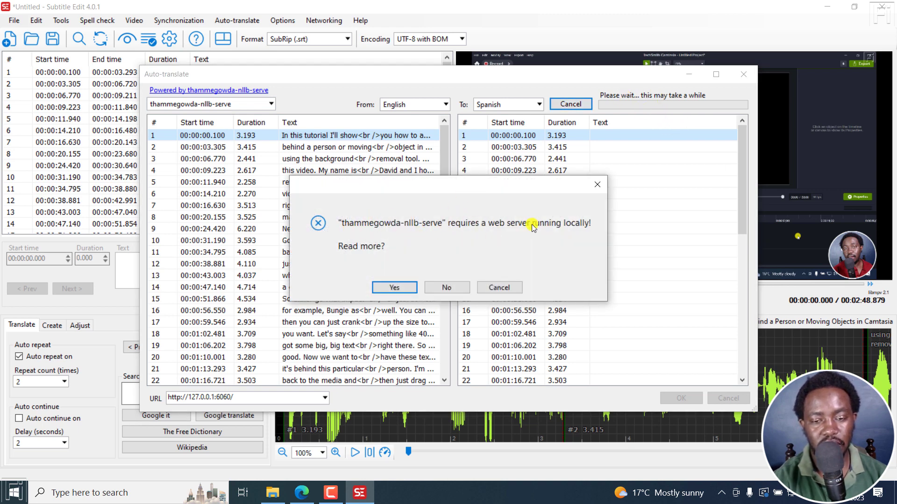
click(596, 188)
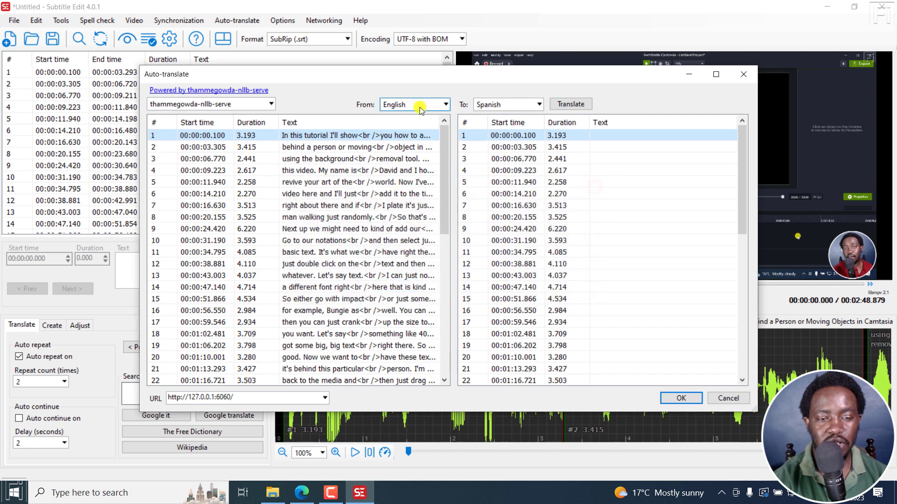
- Try the English to Spanish translation with LibreTranslate as the service, and dismiss the message
click(272, 103)
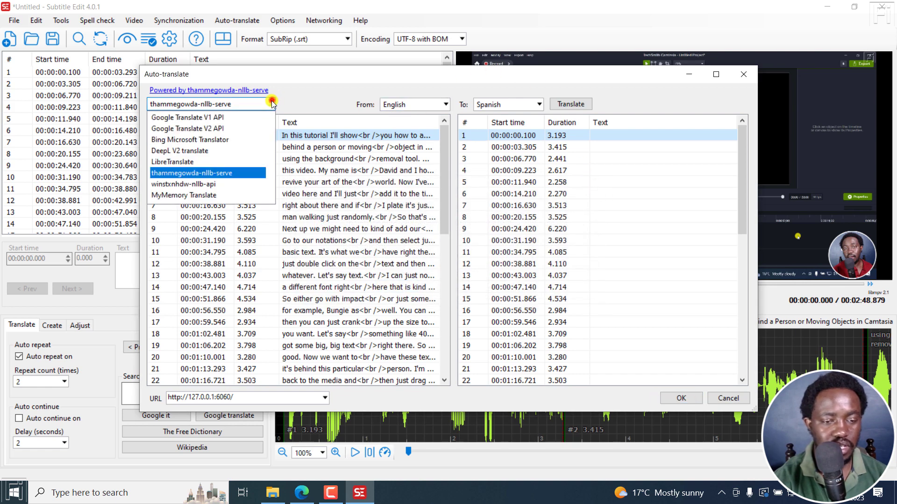
click(182, 161)
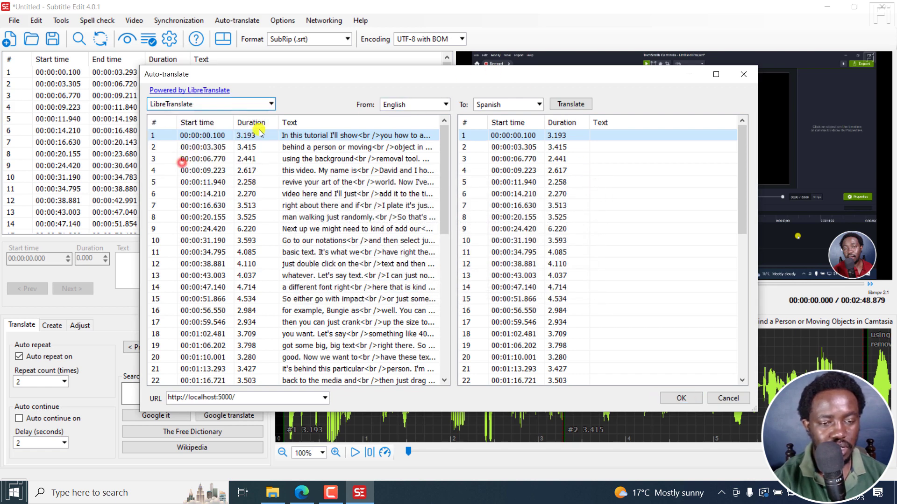
click(563, 103)
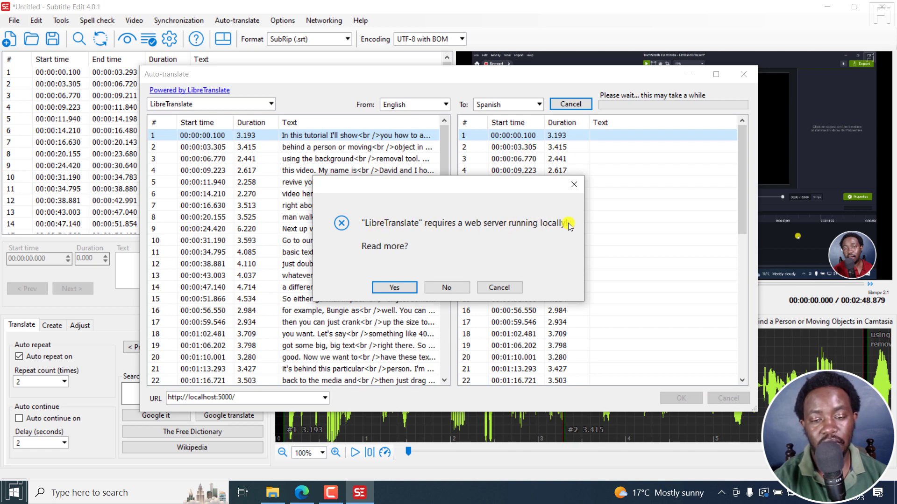
click(573, 184)
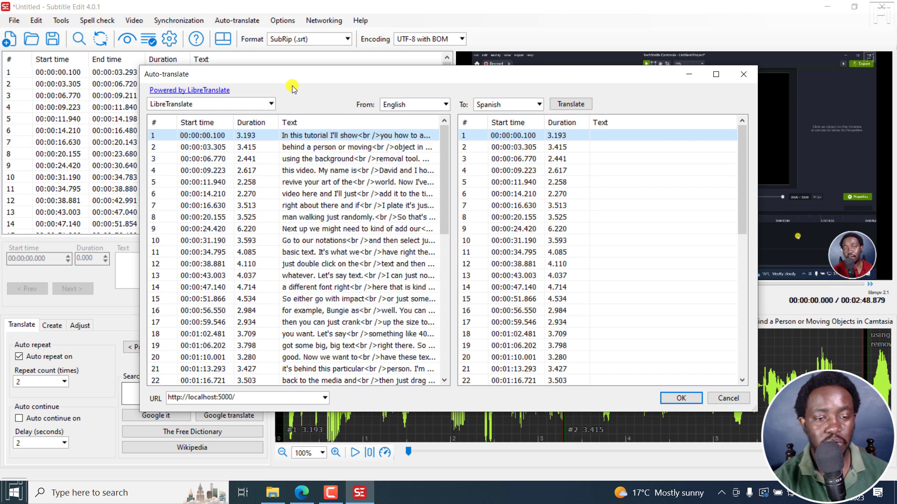
- Try the English to Spanish translation with DeepL V2 translate, dismiss the message and close the Auto-translate window
click(273, 103)
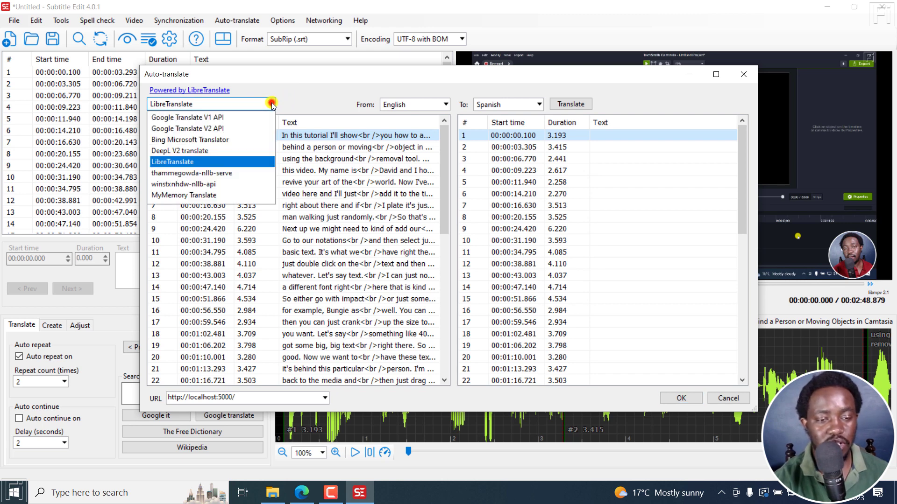
click(174, 151)
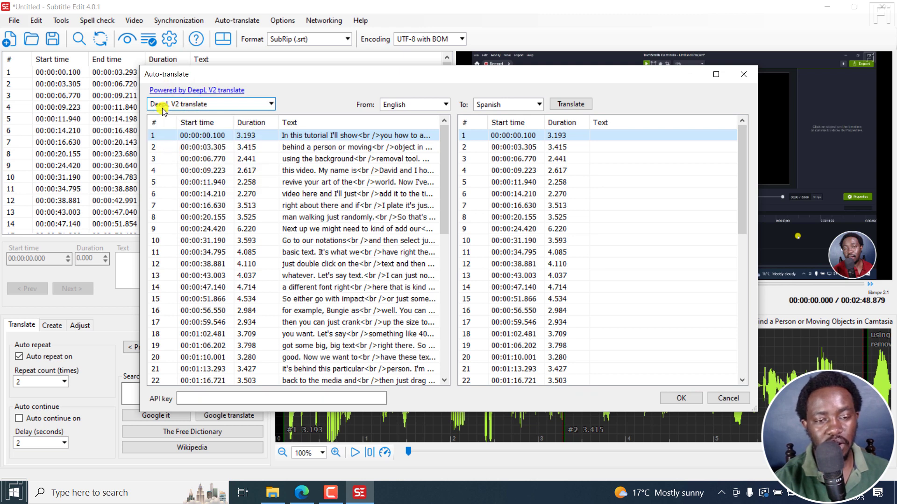
click(584, 106)
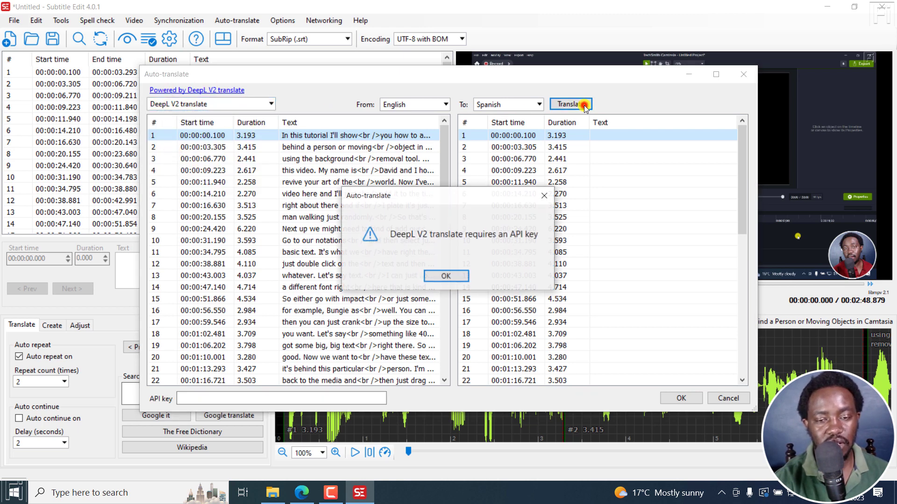
click(538, 199)
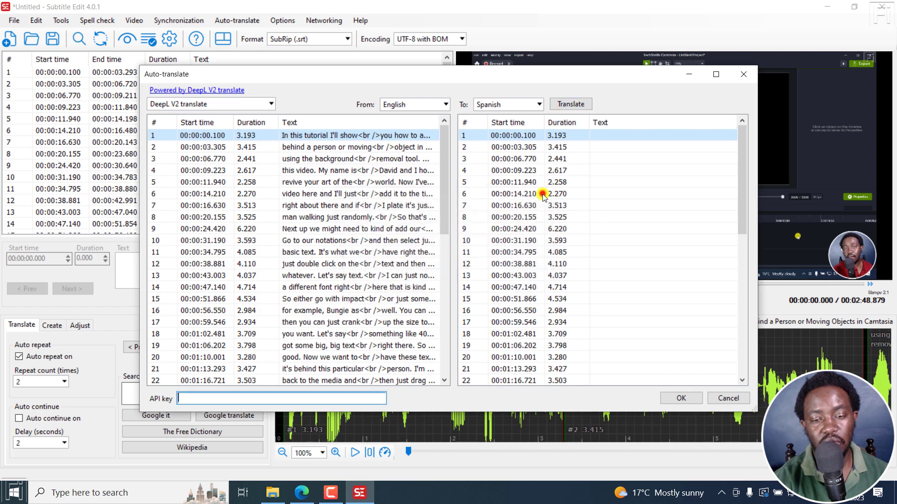
click(745, 76)
- Review the API key and server URL fields of the translation services in the Auto-translate settings, and confirm the dialog
click(282, 21)
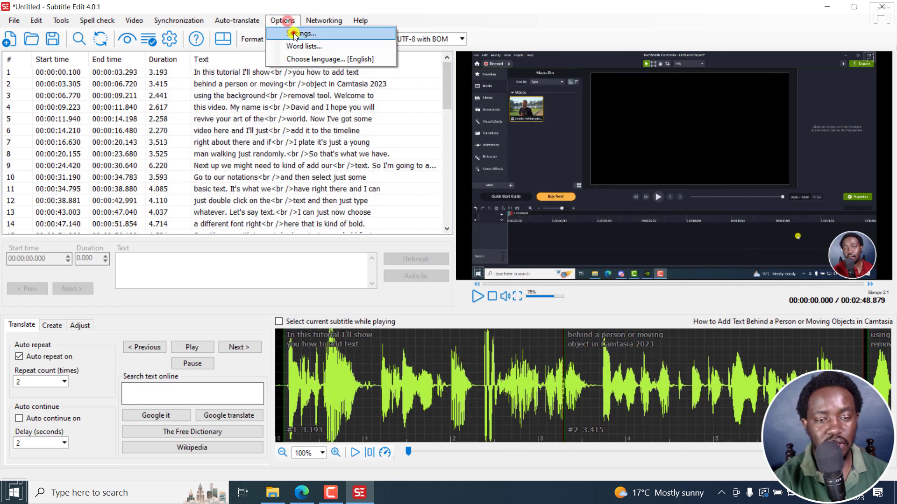
click(295, 35)
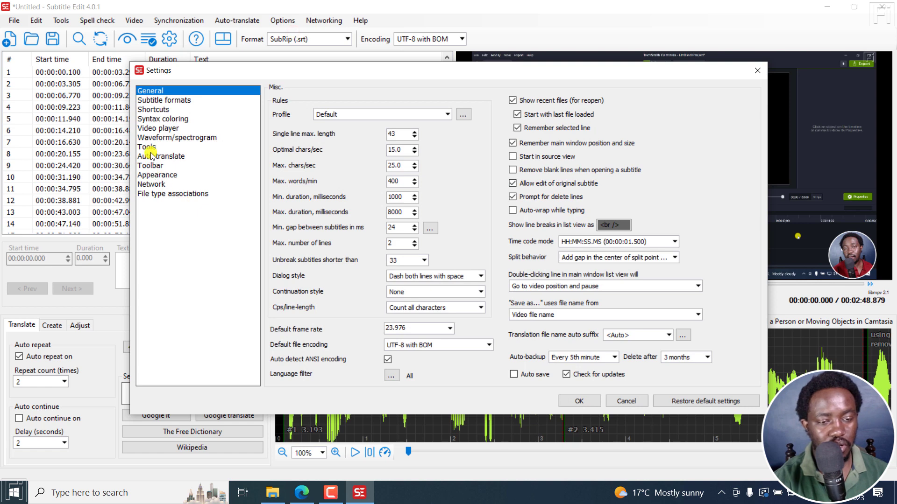
click(151, 156)
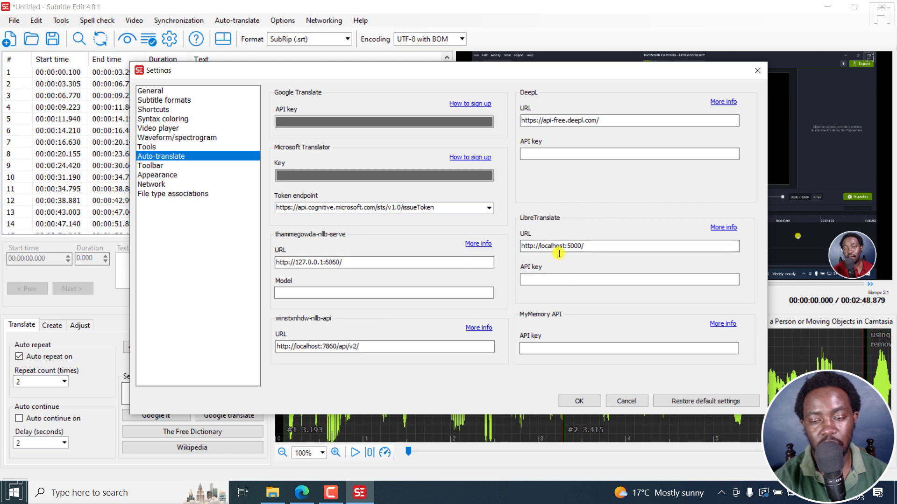
click(579, 401)
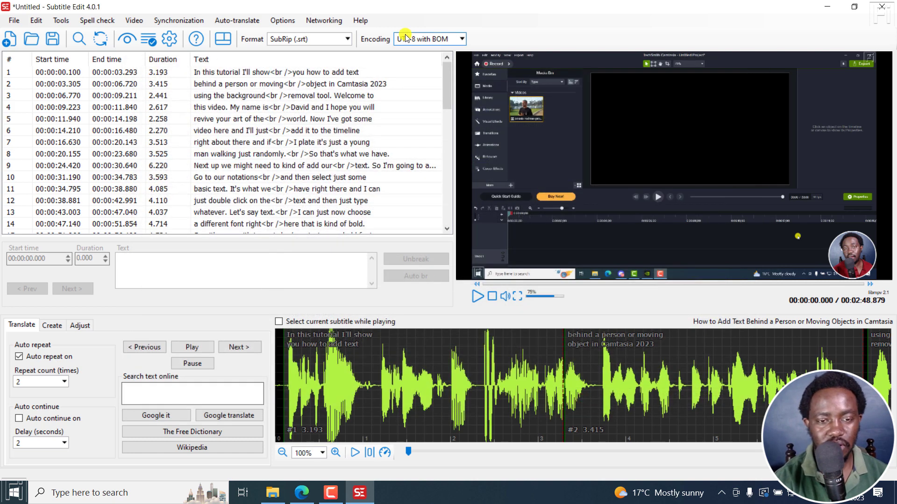
- Check the installed beta version in the About Subtitle Edit window and close it
click(360, 20)
click(380, 61)
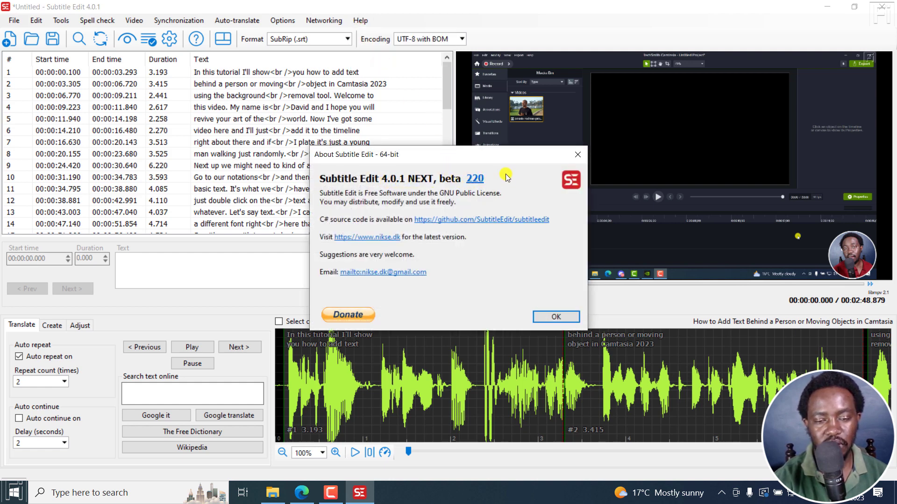
click(583, 155)
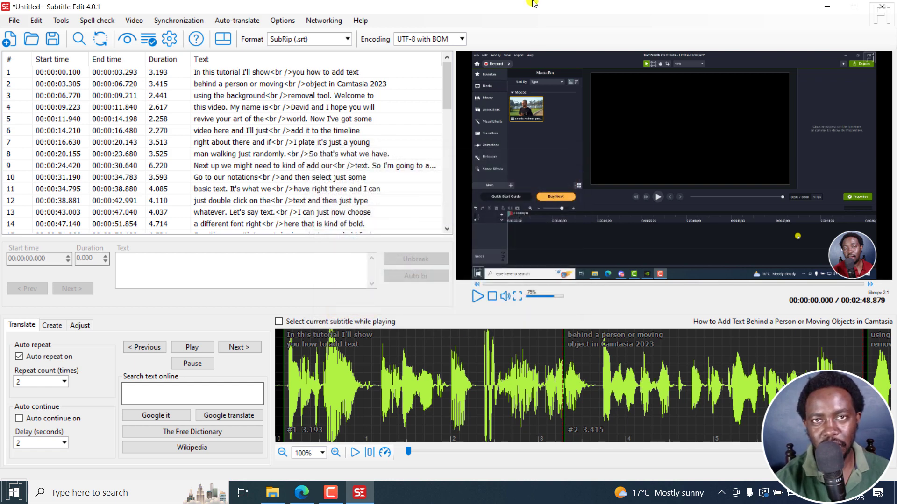
- Switch to the browser and read the GitHub issue "Translate using NLLB API" #7457, including its comments on starting the web server
click(310, 500)
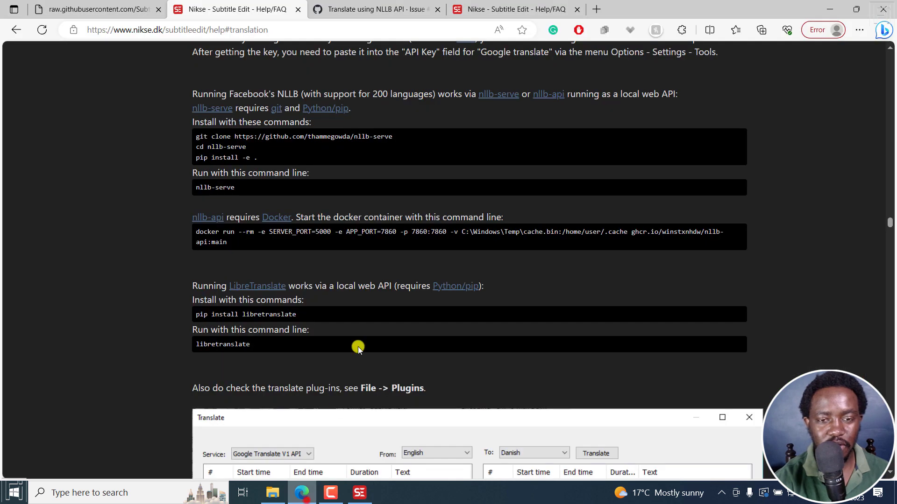
scroll(356, 346, up, 3)
click(381, 7)
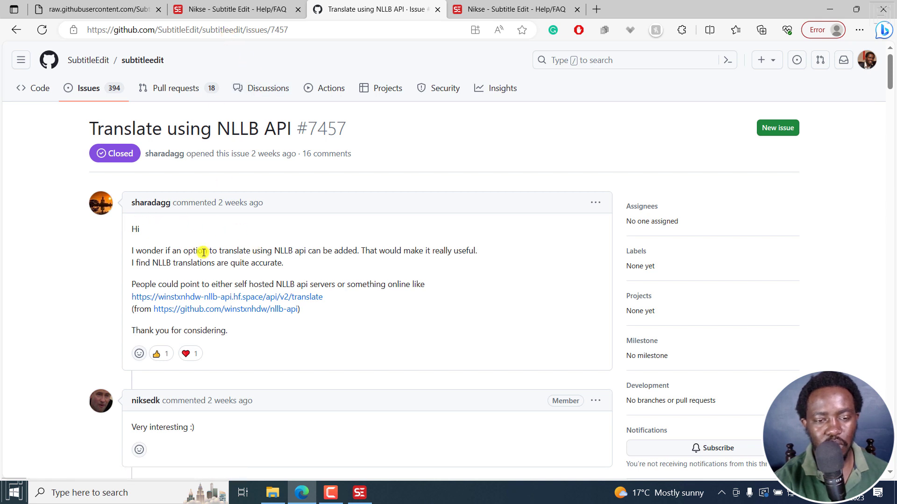
drag(134, 250, 306, 251)
click(326, 265)
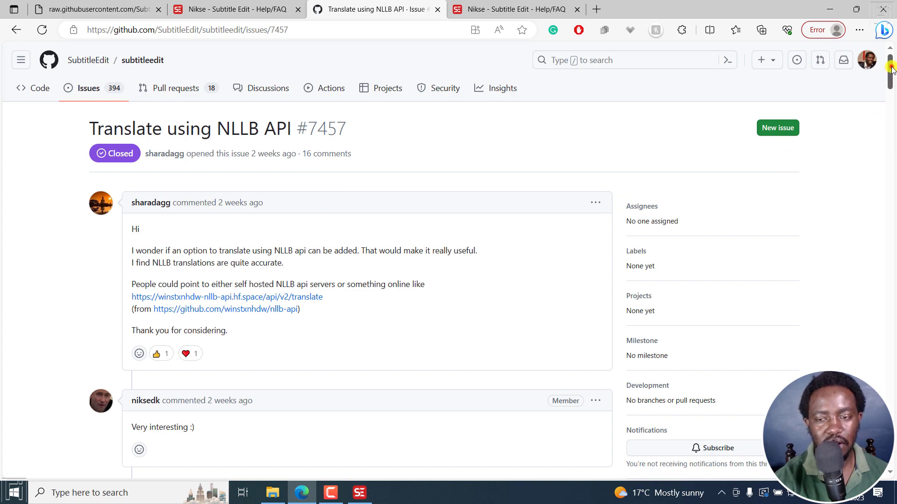
drag(891, 69, 892, 334)
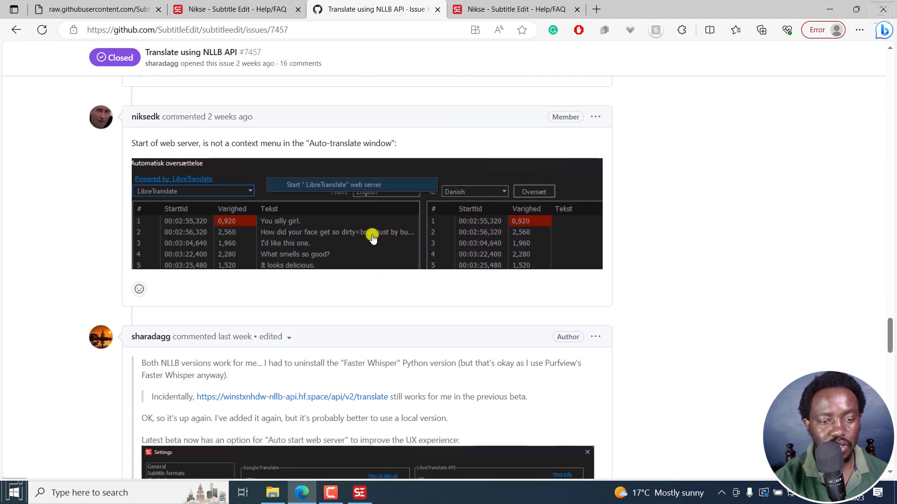